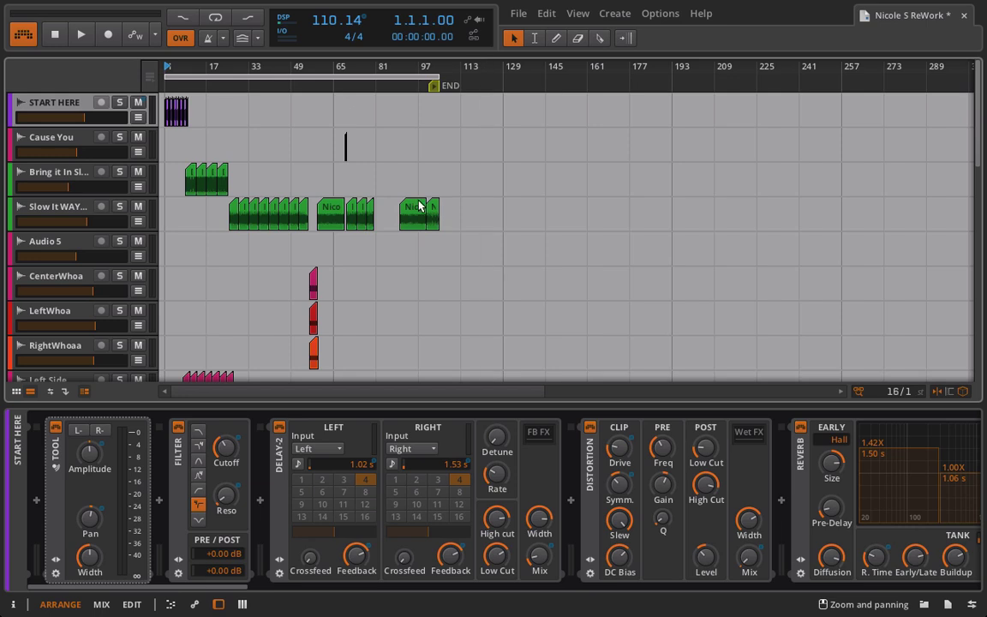
Step: Look over the arrangement's tracks and examine the START HERE track's device chain from the first Tool to the final Tool
scroll(418, 205, down, 4)
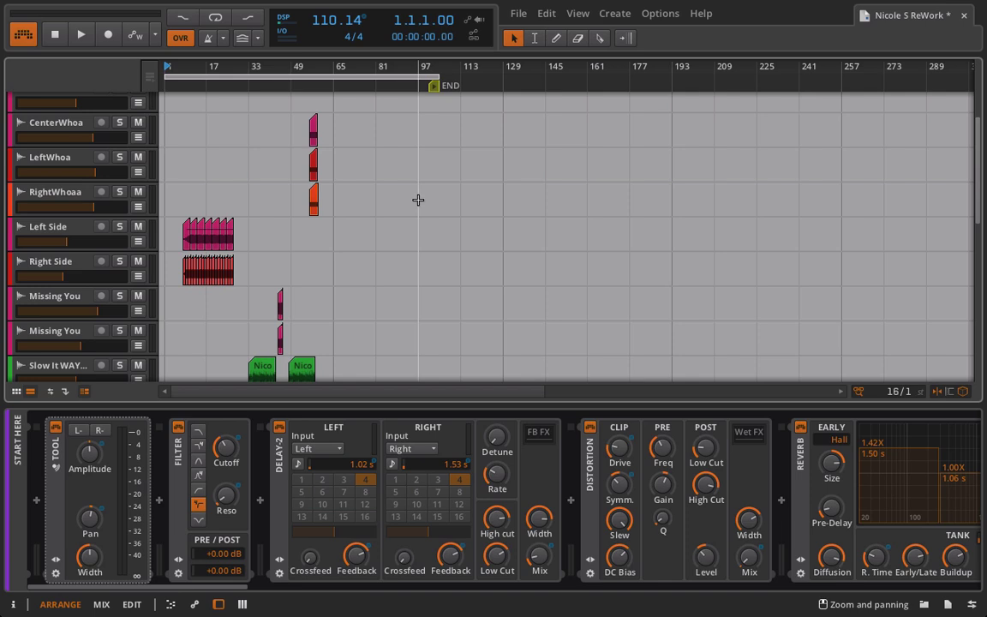
scroll(369, 203, up, 5)
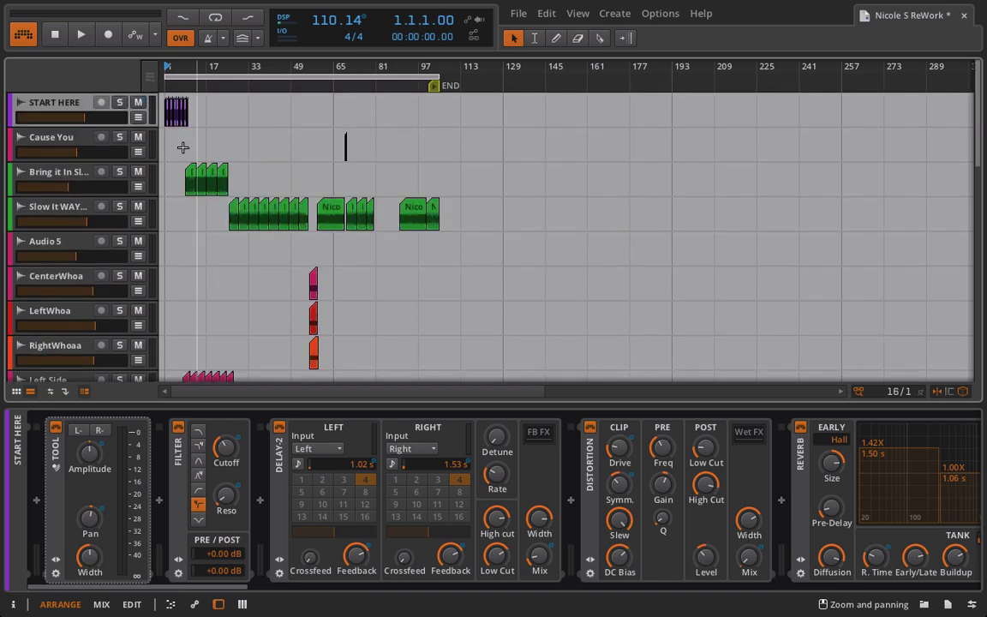
click(74, 105)
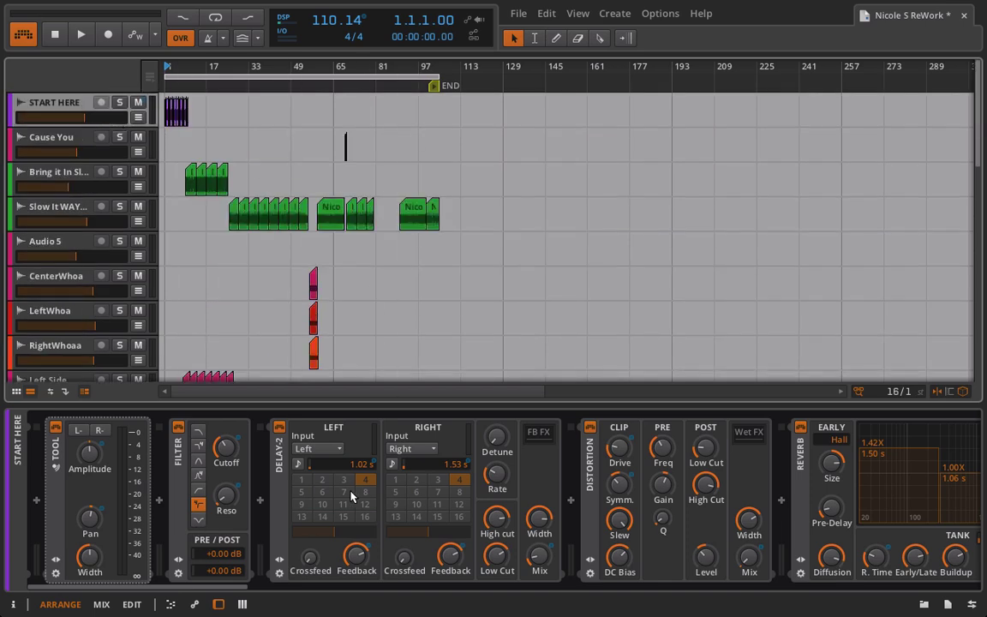
scroll(314, 532, down, 5)
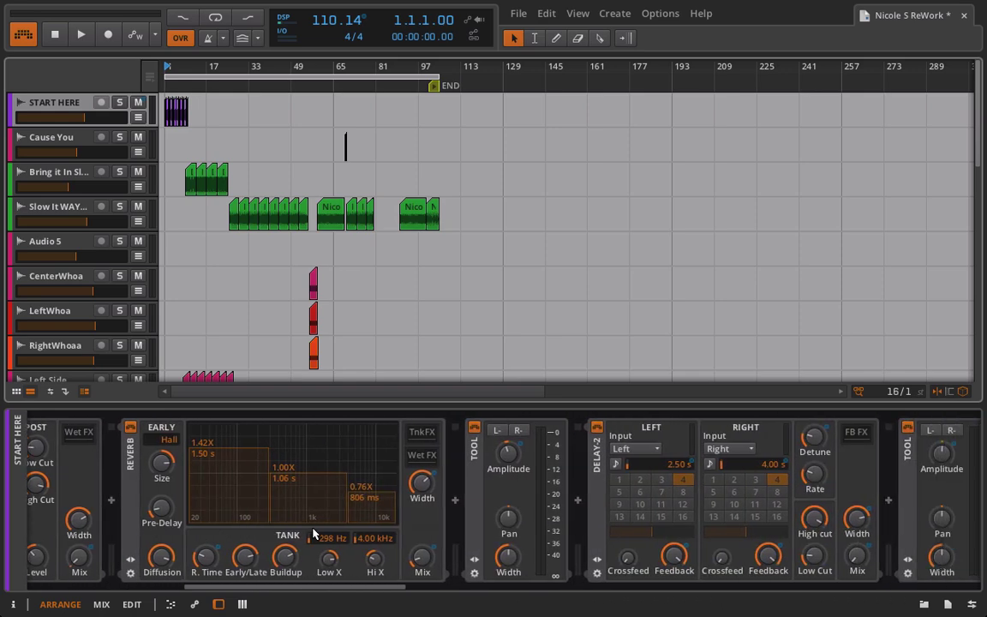
scroll(314, 531, down, 10)
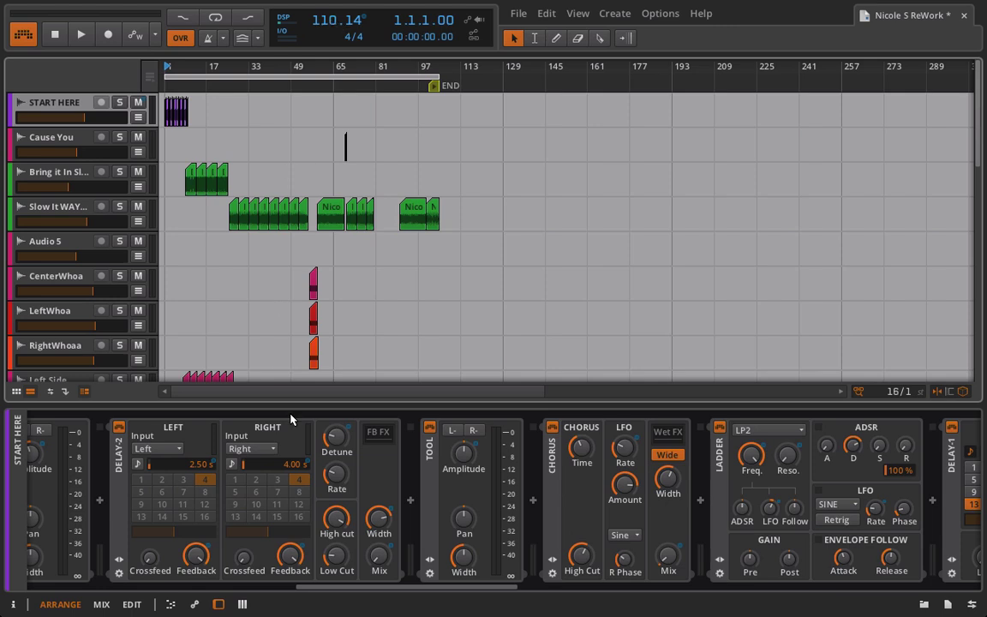
scroll(563, 529, down, 8)
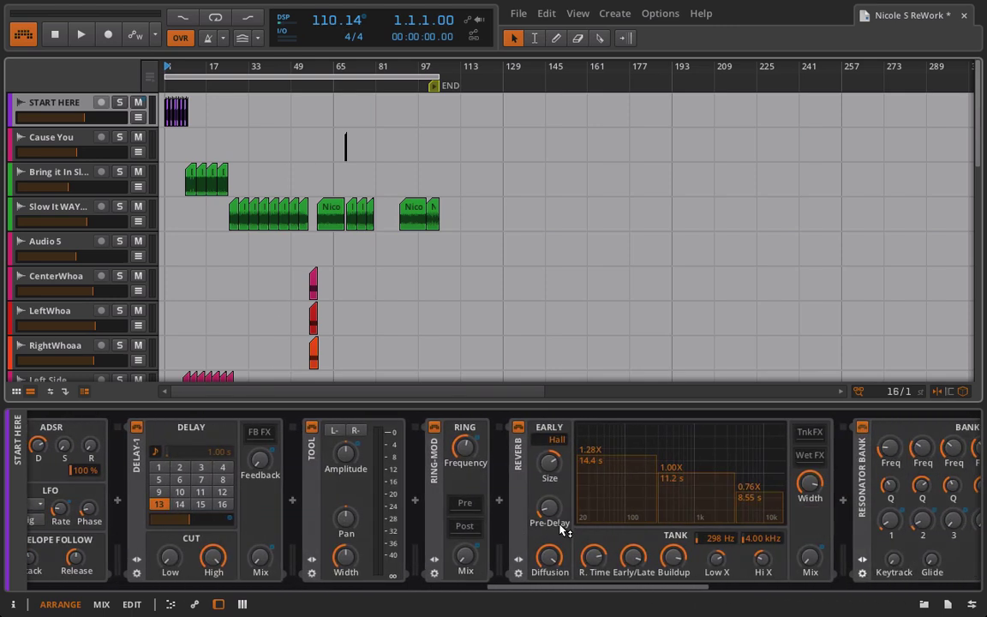
scroll(562, 529, down, 5)
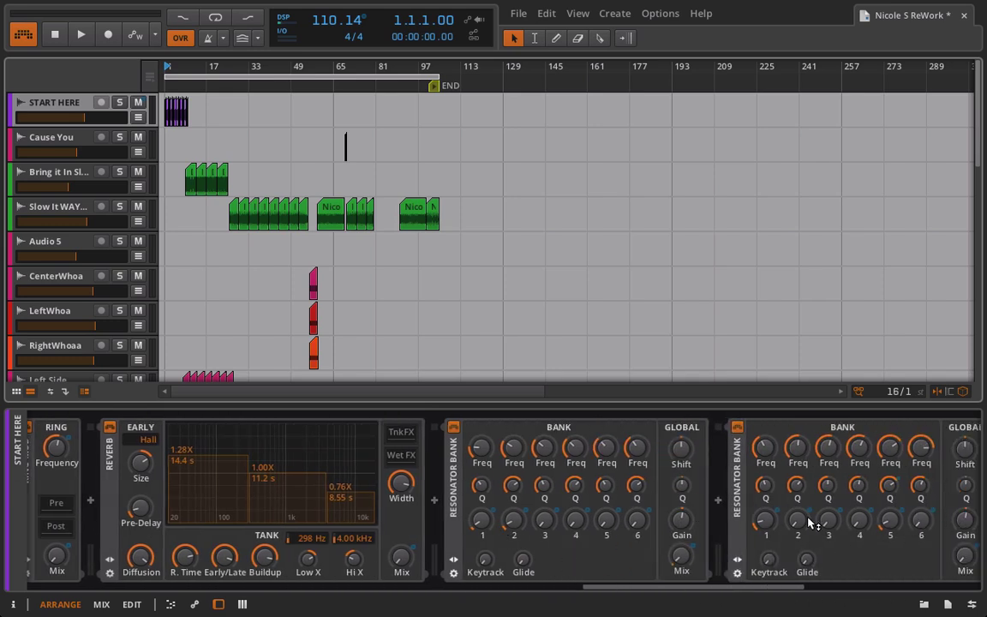
scroll(666, 472, down, 8)
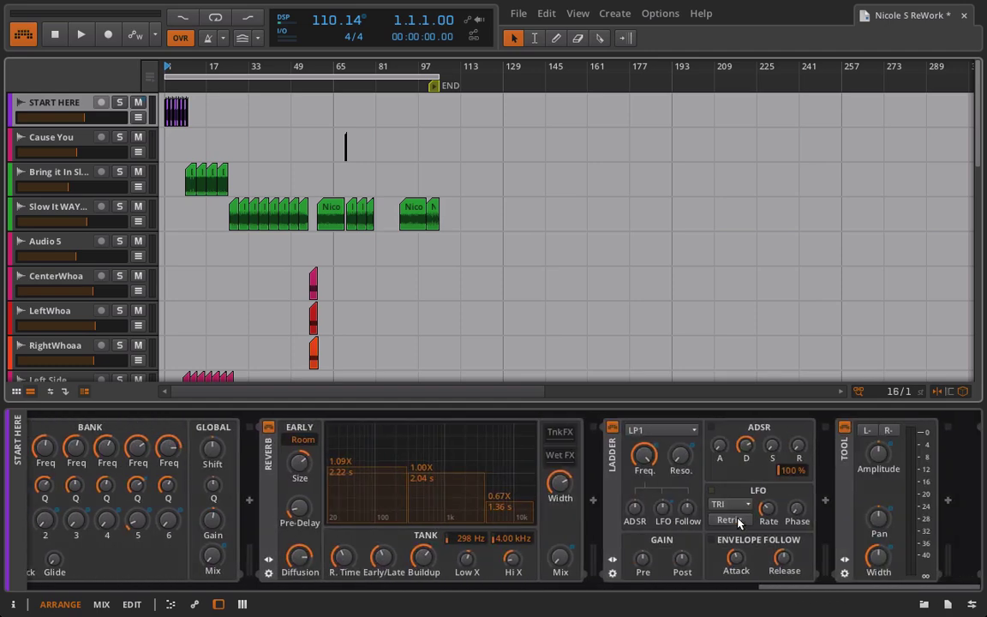
scroll(739, 523, up, 15)
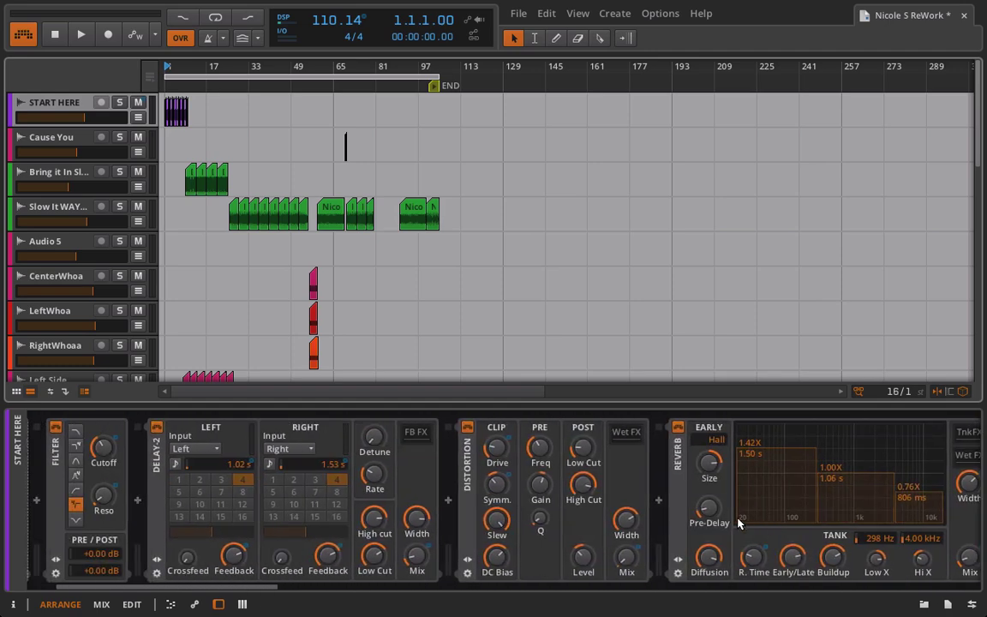
scroll(739, 523, up, 2)
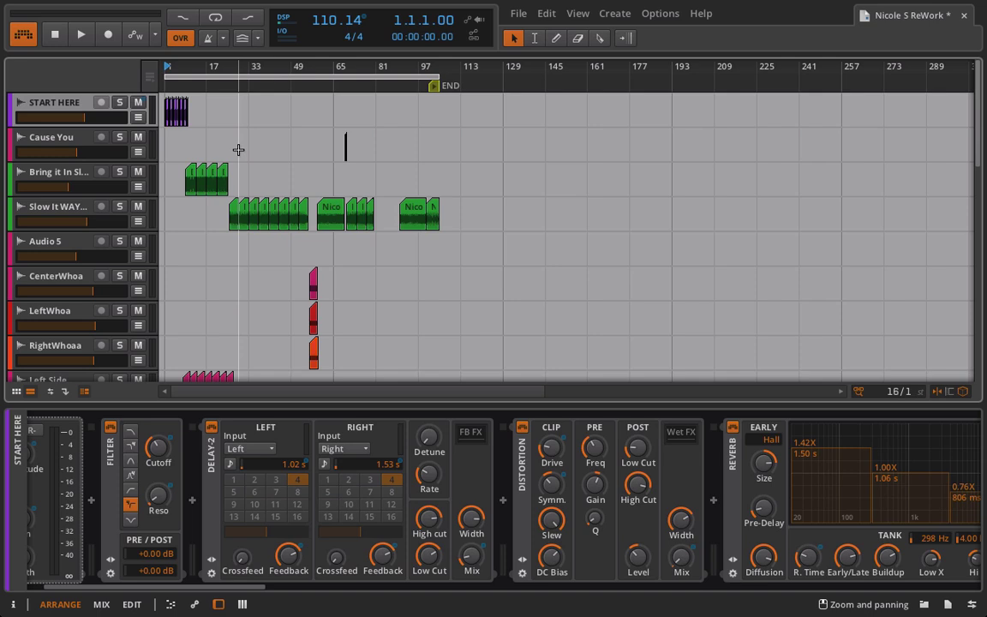
Step: Play the arrangement from the beginning and examine the START HERE devices in signal order up to the final Tool
click(79, 38)
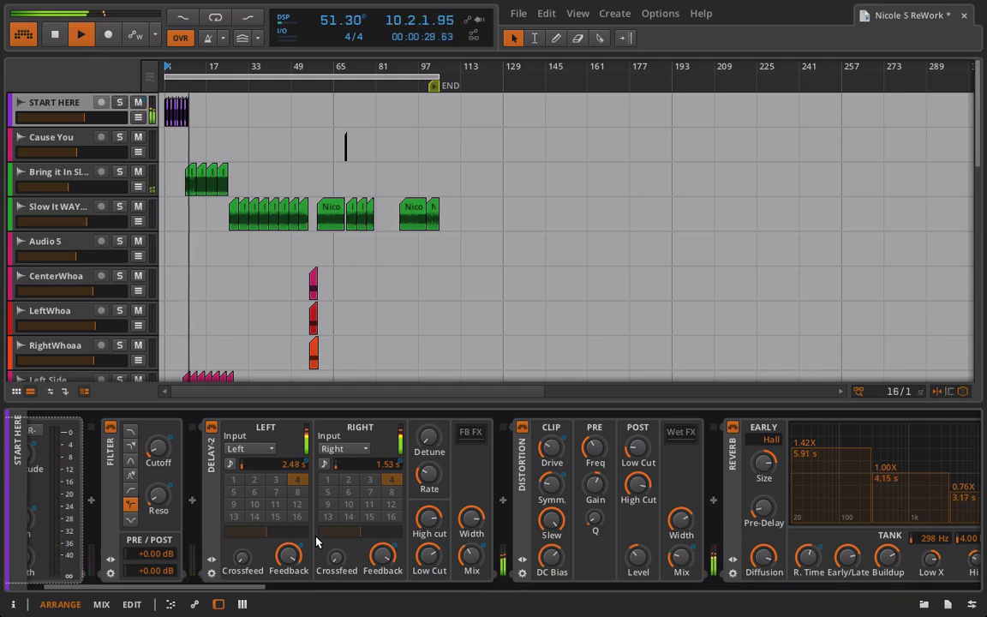
scroll(316, 541, left, 2)
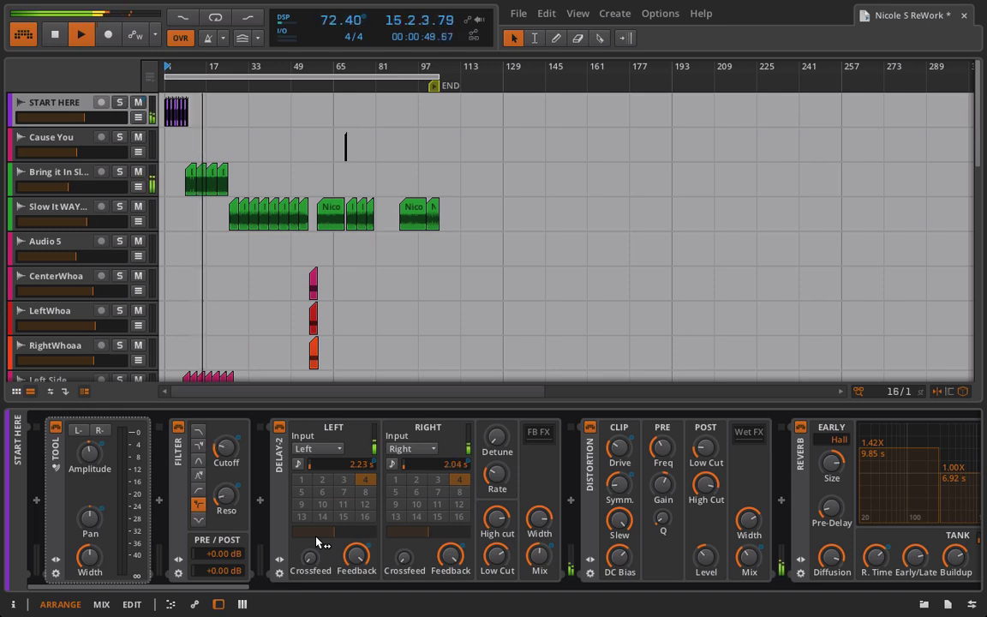
scroll(316, 541, down, 10)
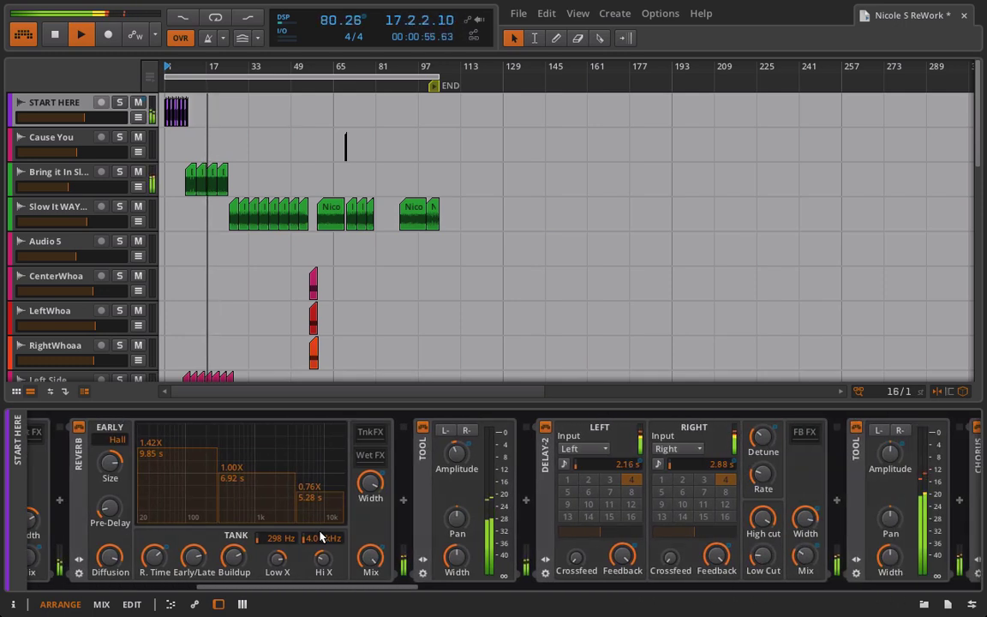
scroll(319, 537, down, 10)
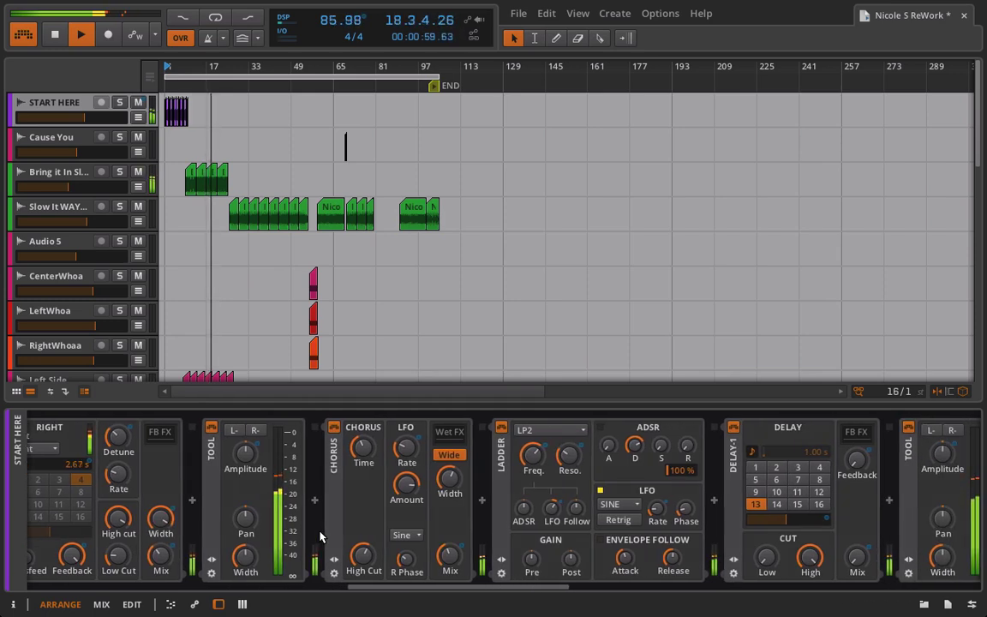
scroll(320, 537, down, 5)
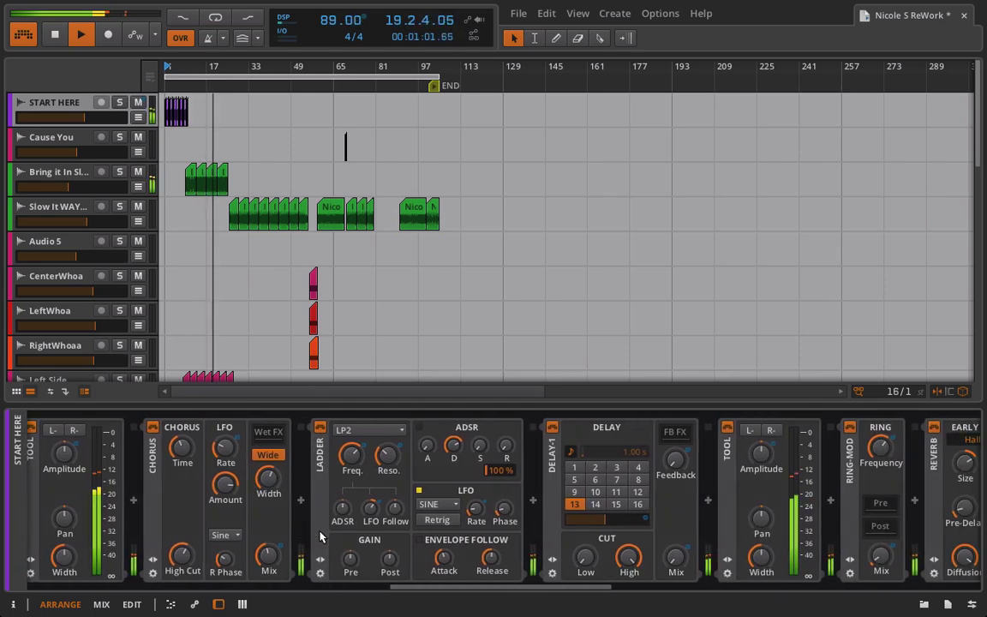
scroll(320, 537, down, 5)
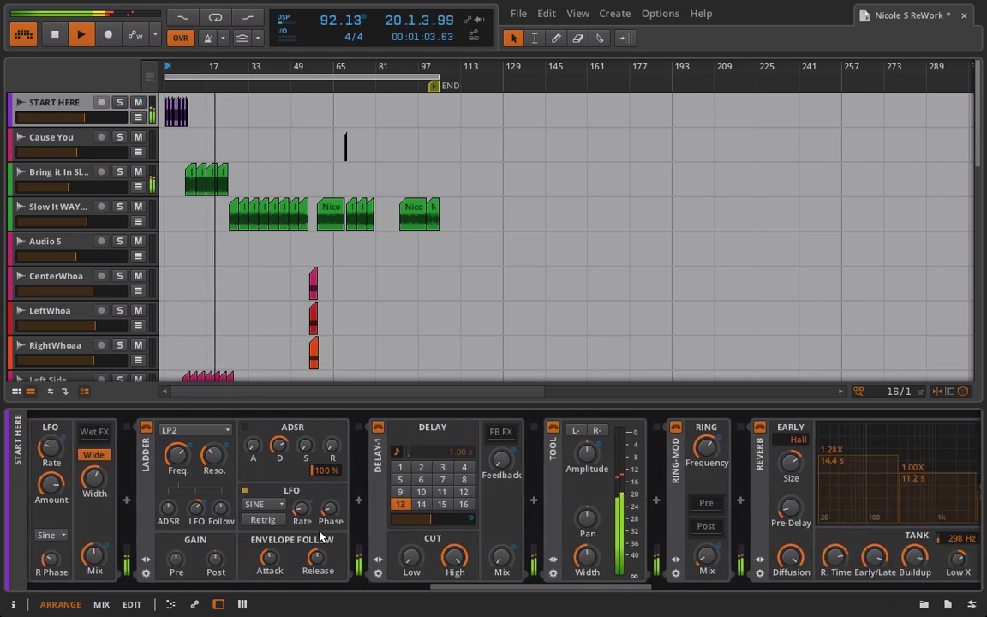
scroll(320, 537, down, 6)
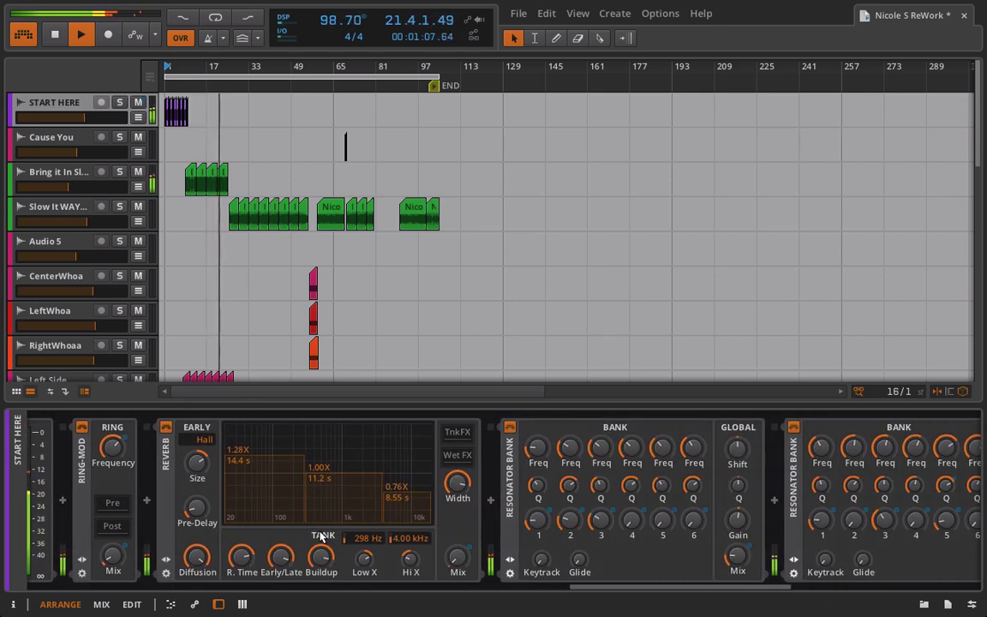
scroll(320, 537, down, 1)
scroll(320, 537, down, 6)
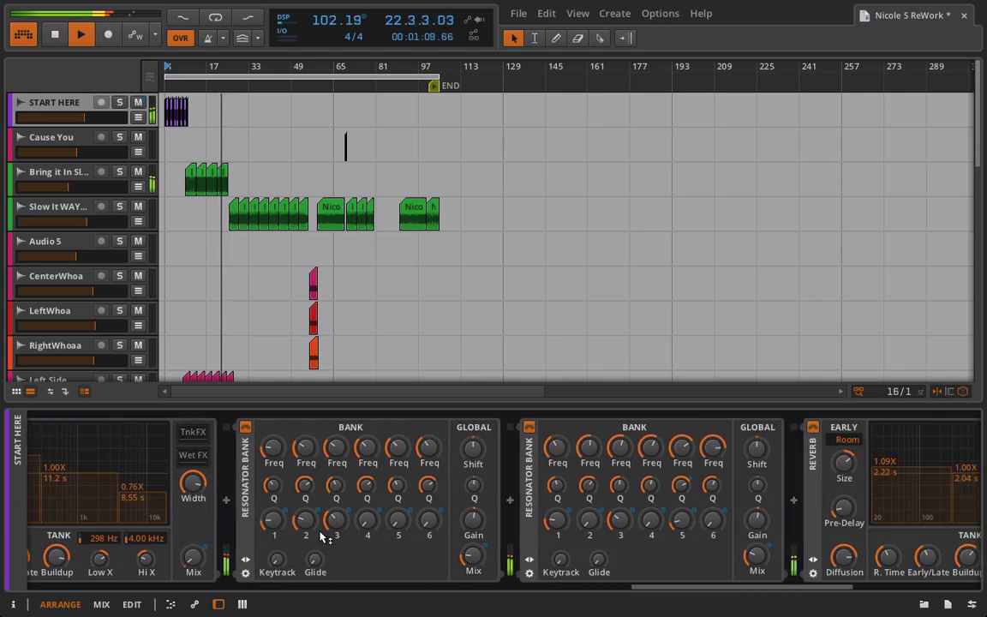
scroll(319, 537, down, 5)
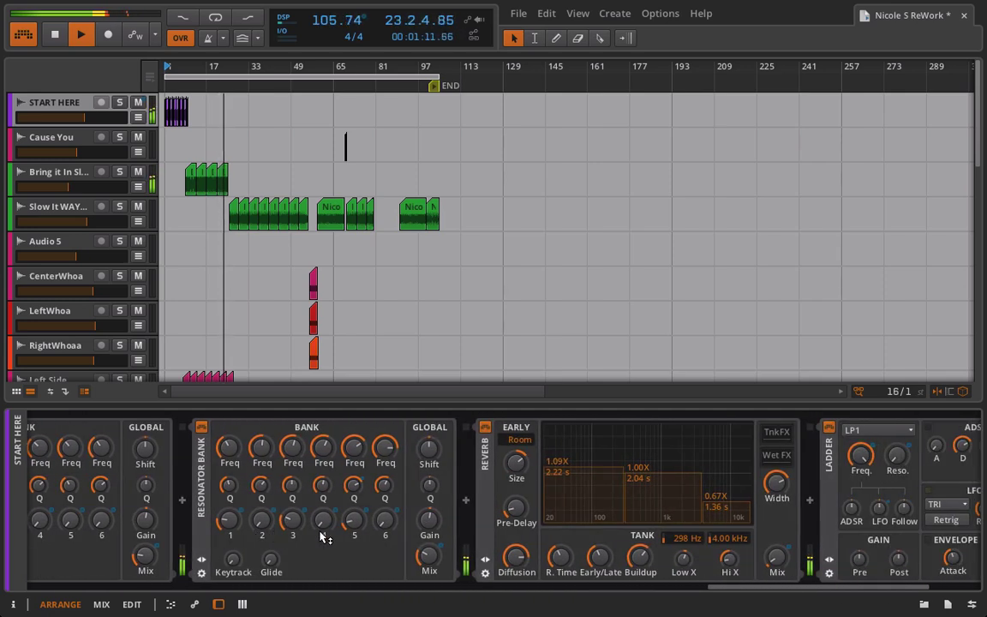
scroll(320, 538, down, 2)
scroll(319, 538, down, 2)
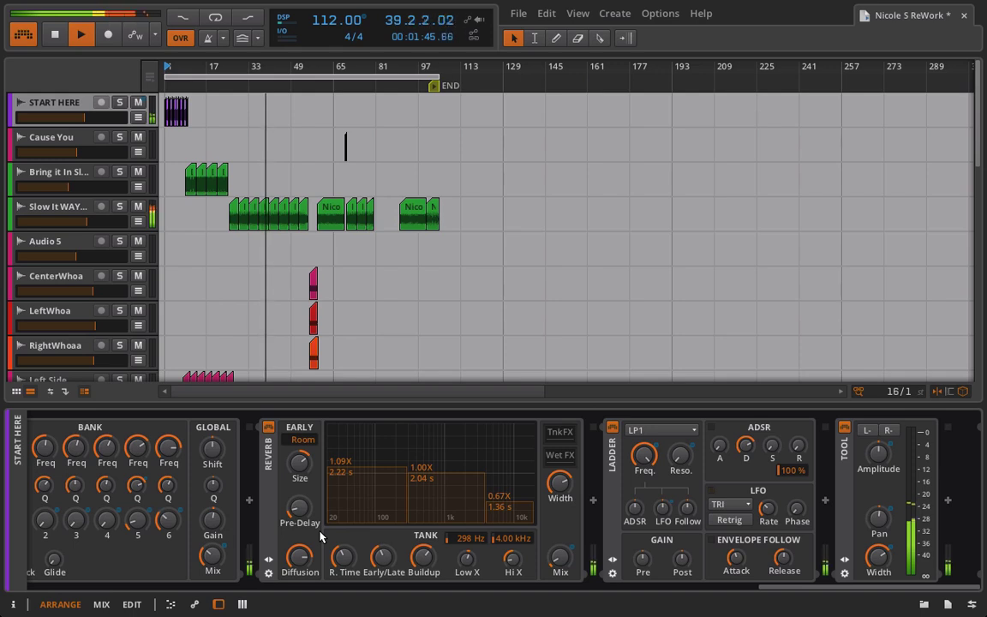
Step: Examine the START HERE devices in reverse order during playback, from the Resonator Banks back to the Filter
scroll(320, 536, up, 8)
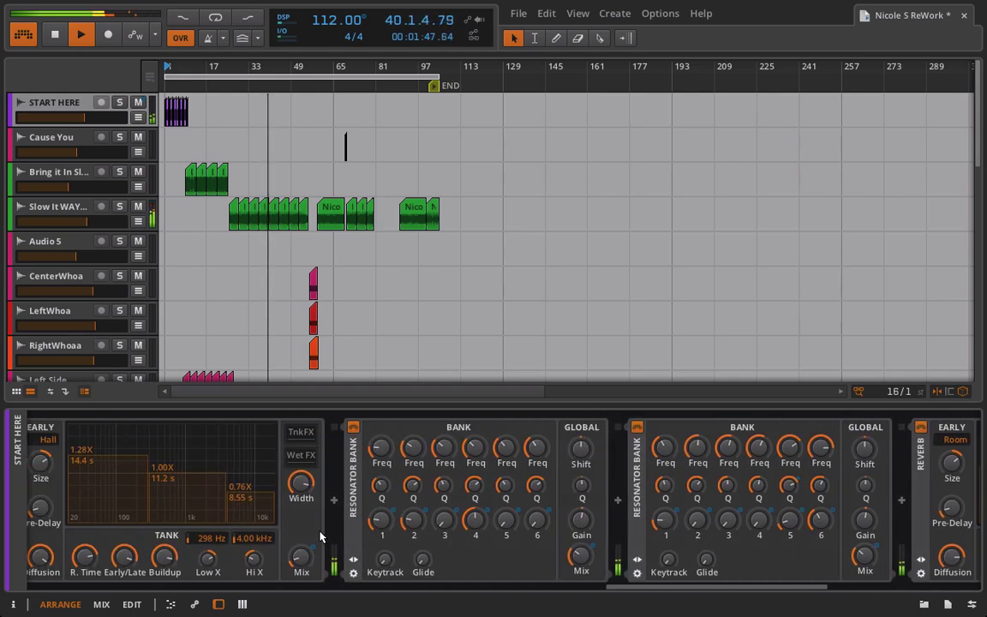
scroll(320, 537, up, 6)
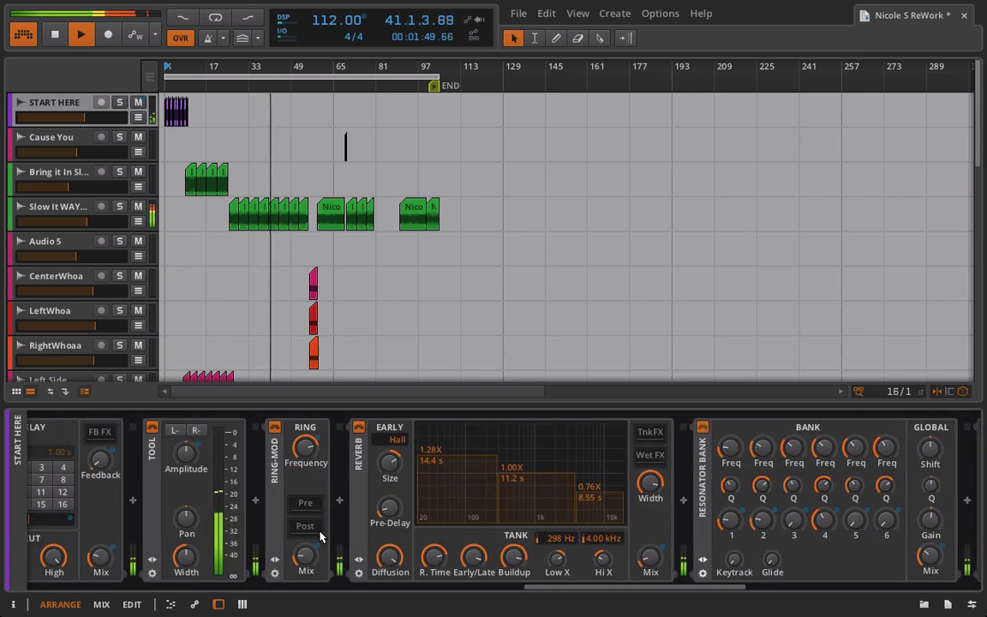
scroll(320, 536, up, 6)
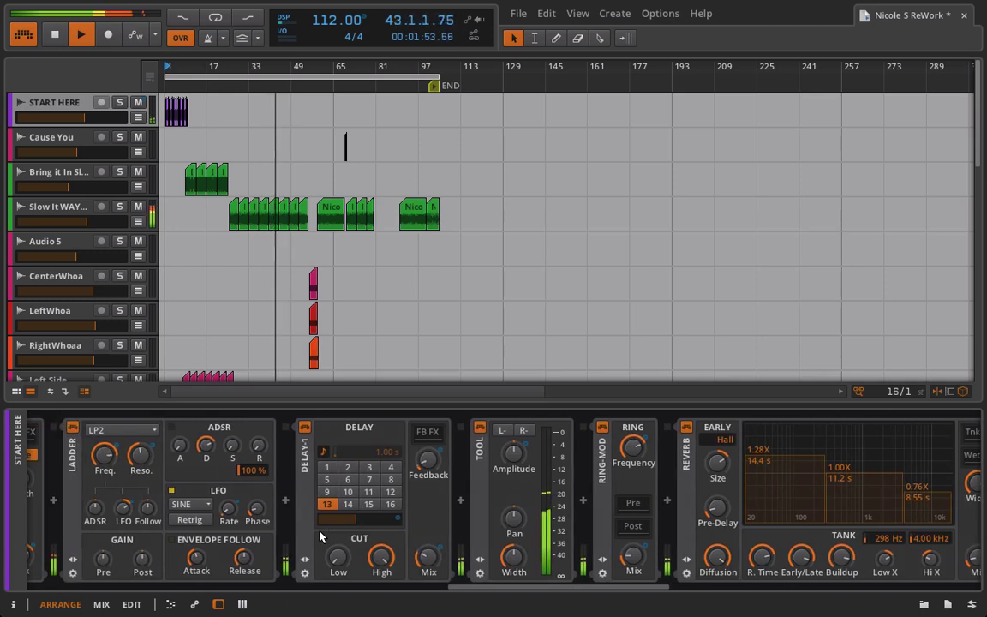
scroll(320, 536, up, 6)
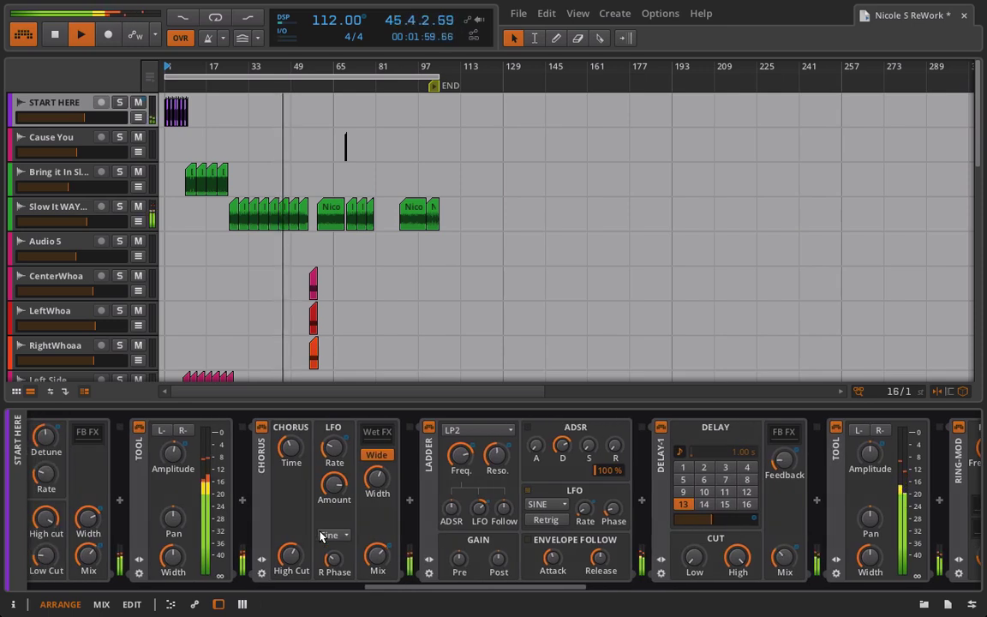
scroll(320, 537, up, 9)
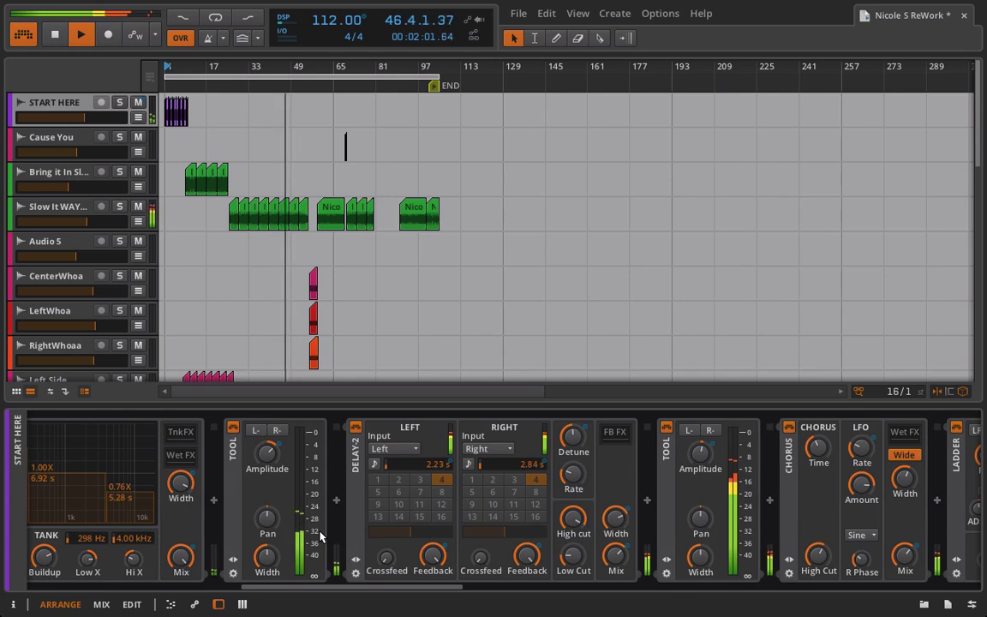
scroll(320, 537, up, 8)
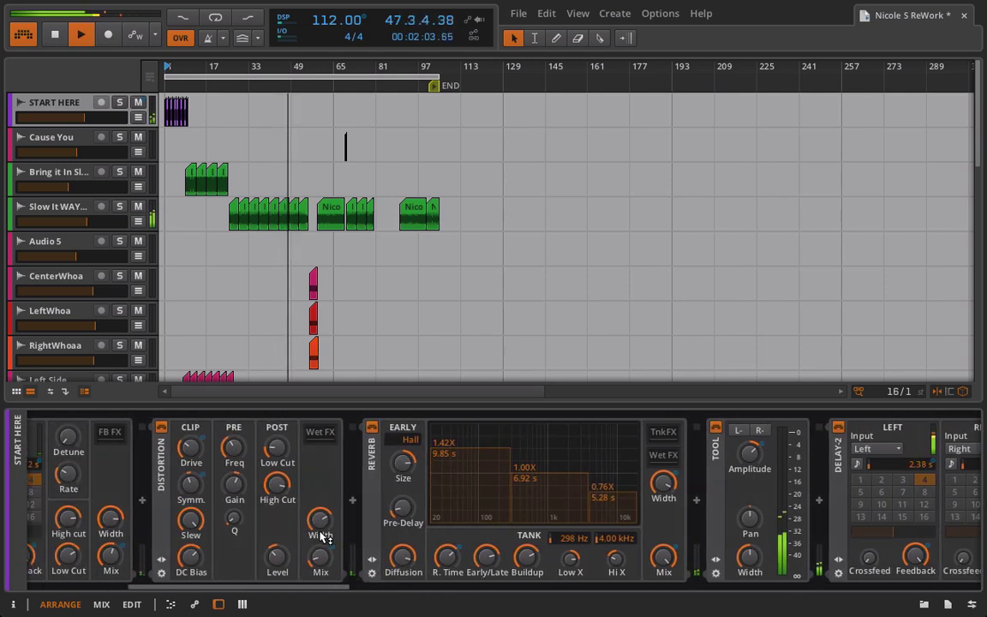
scroll(324, 536, up, 4)
scroll(324, 536, up, 2)
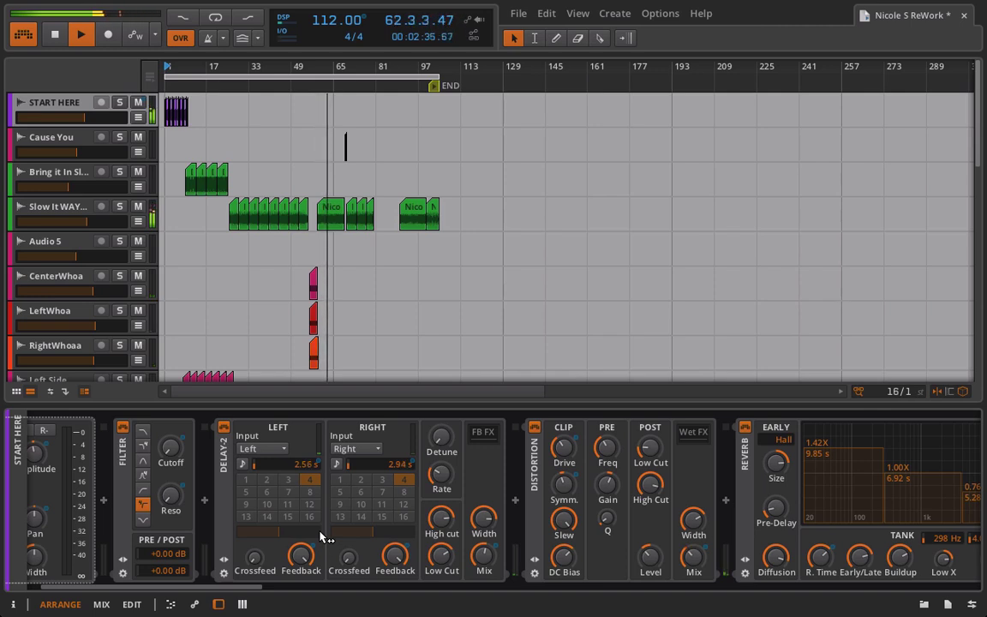
Step: Look over the lower tracks during playback and examine the START HERE devices from Distortion through the Resonator Banks and back to Delay-2
scroll(309, 302, down, 10)
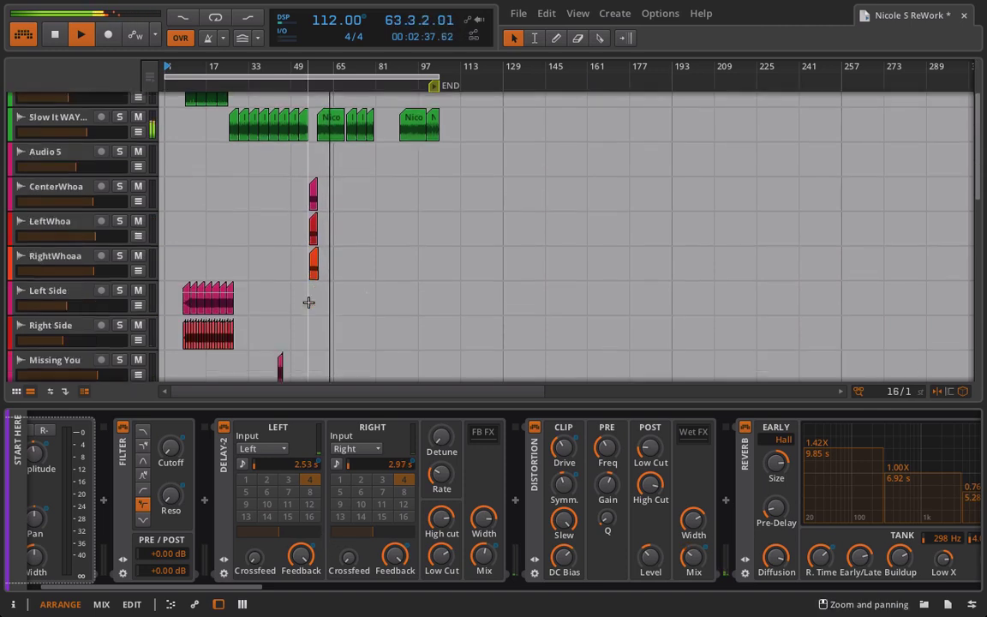
scroll(309, 301, up, 10)
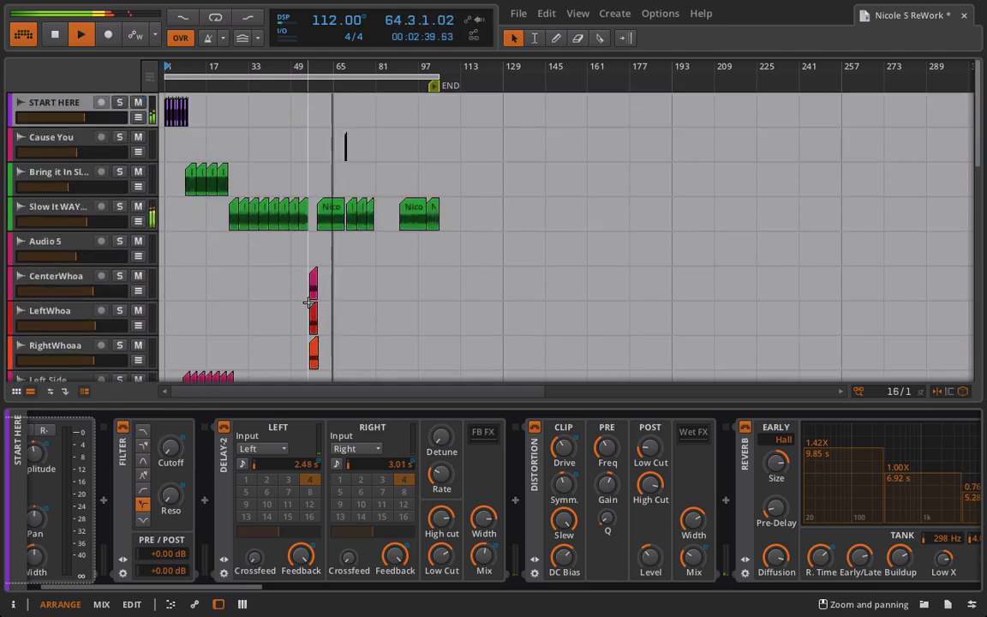
scroll(341, 463, down, 15)
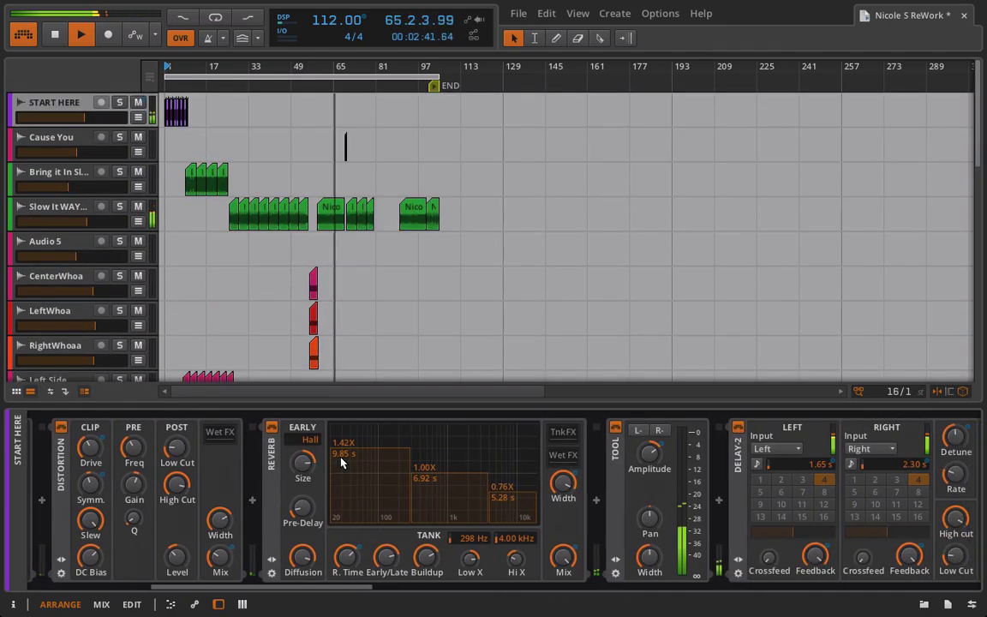
scroll(341, 464, down, 8)
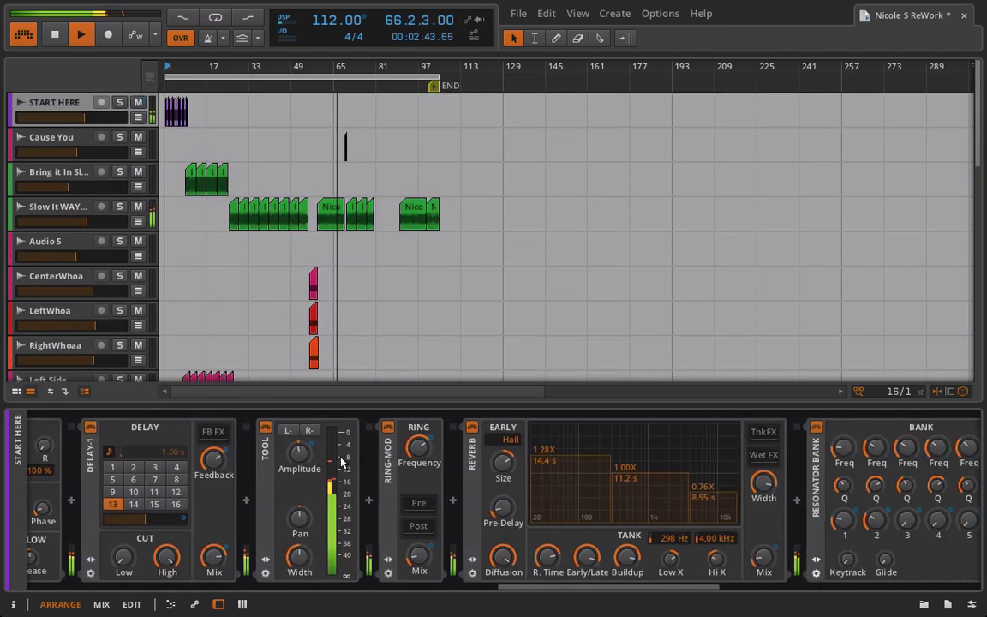
scroll(340, 457, down, 3)
scroll(340, 459, down, 8)
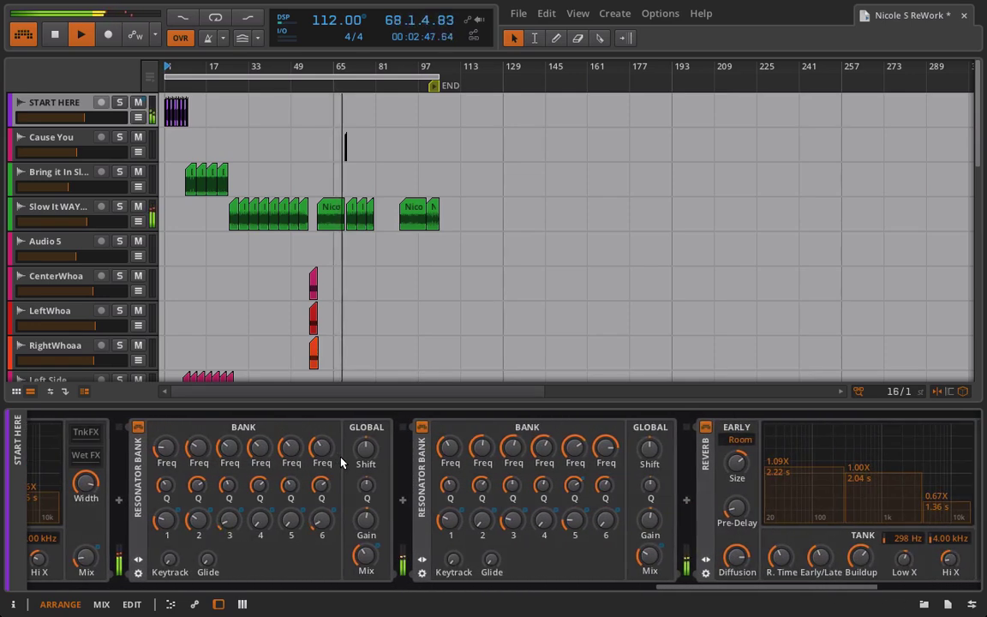
scroll(341, 462, up, 15)
scroll(341, 462, up, 1)
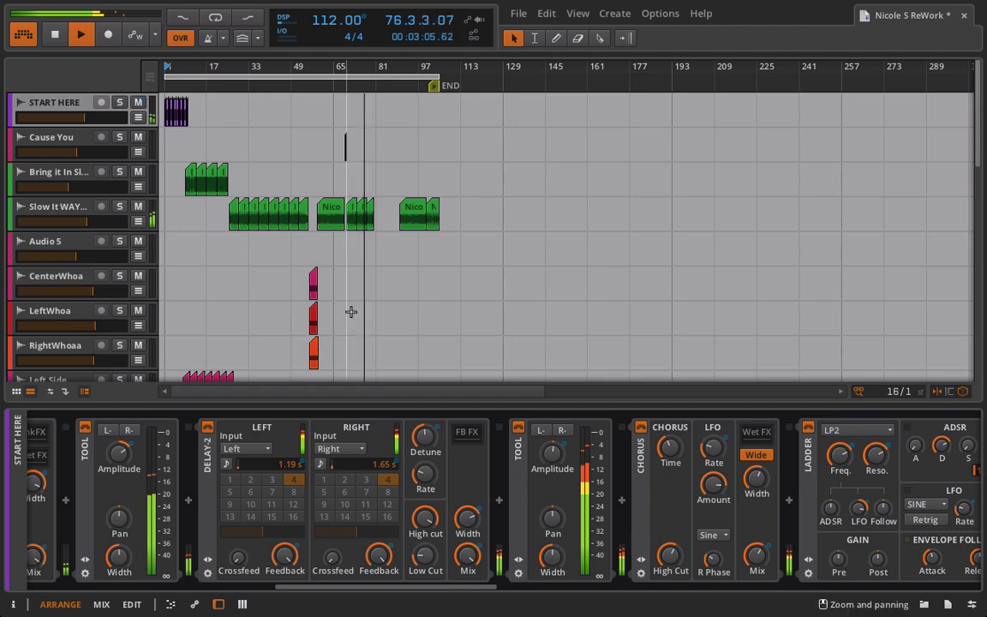
Step: Look over the track list once more and stop playback at the arrangement's end marker
scroll(348, 311, down, 5)
scroll(348, 311, up, 3)
scroll(350, 311, up, 5)
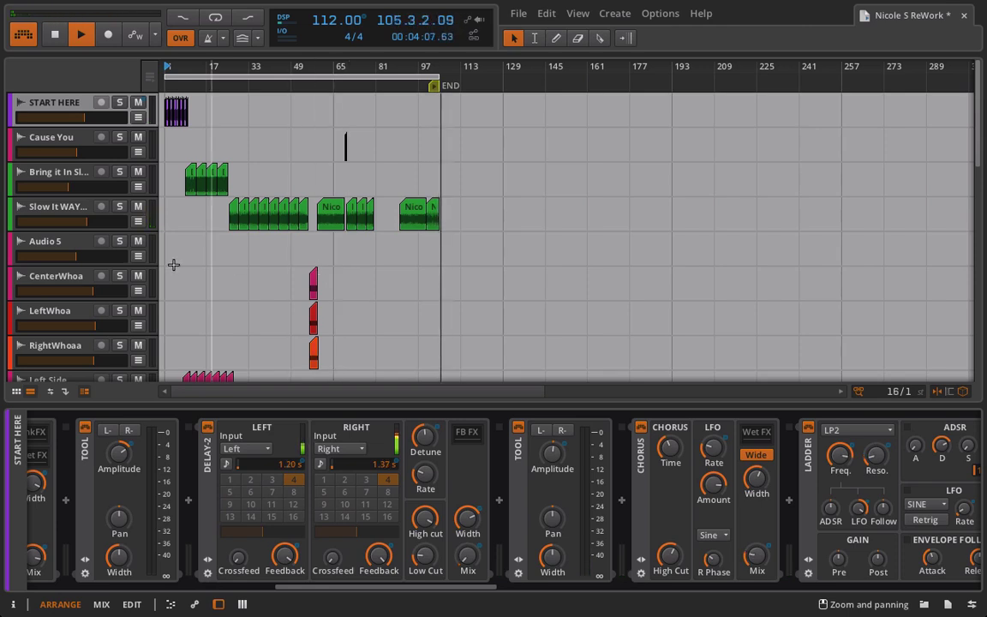
click(56, 35)
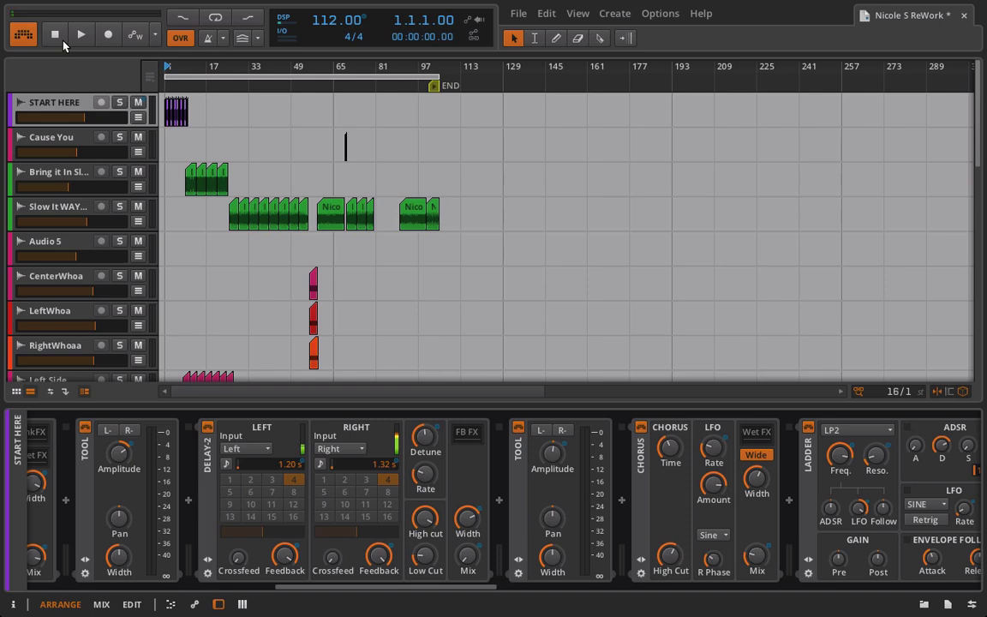